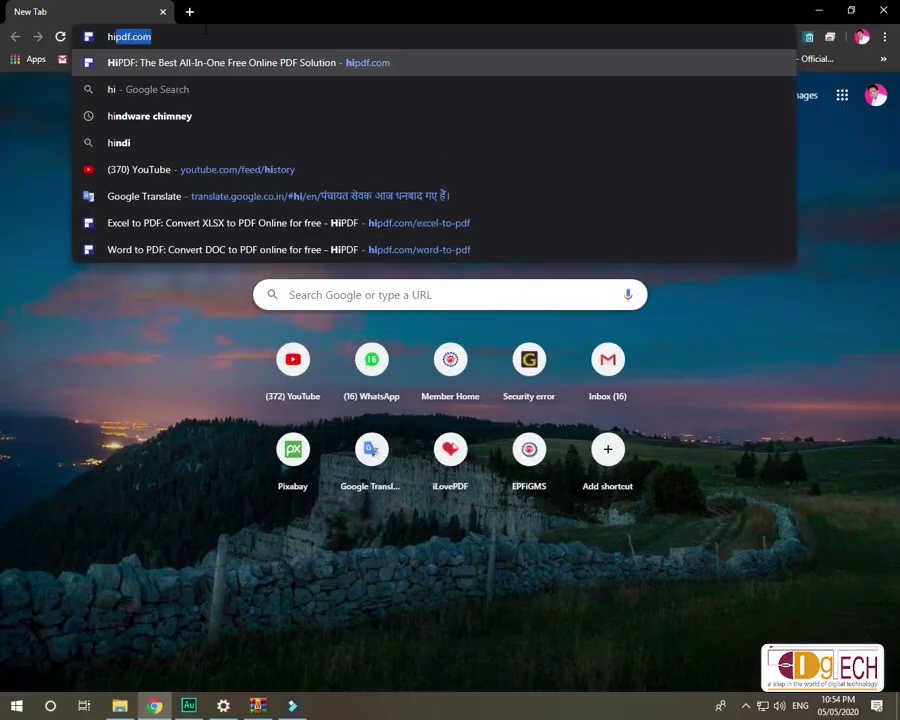
Go to hipdf.com in Chrome
key("Return")
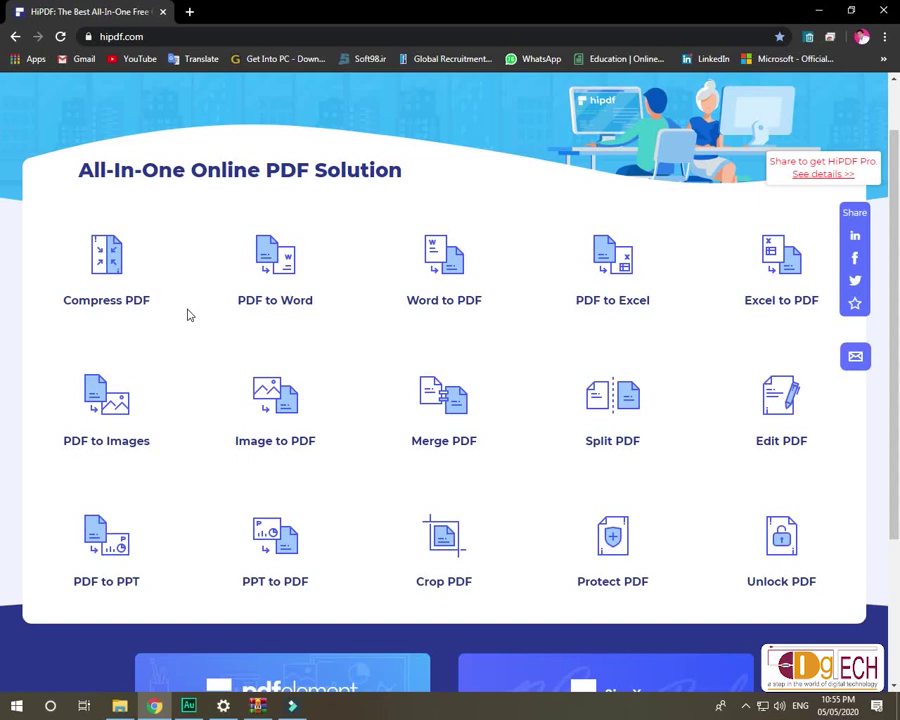
Upload the resume .docx to HiPDF's Word to PDF tool and convert it
left_click(452, 275)
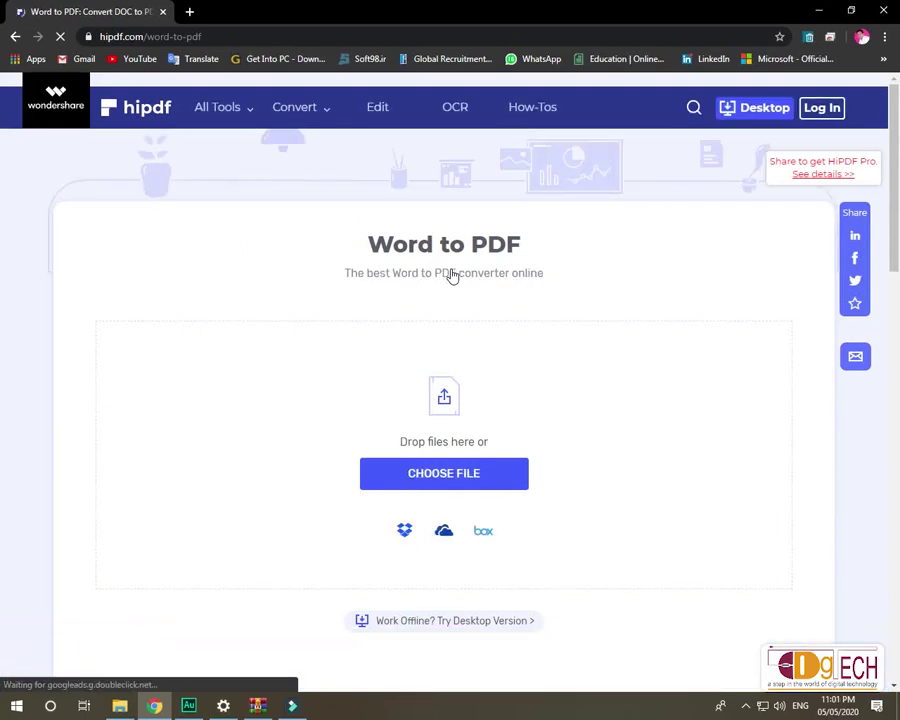
left_click(444, 473)
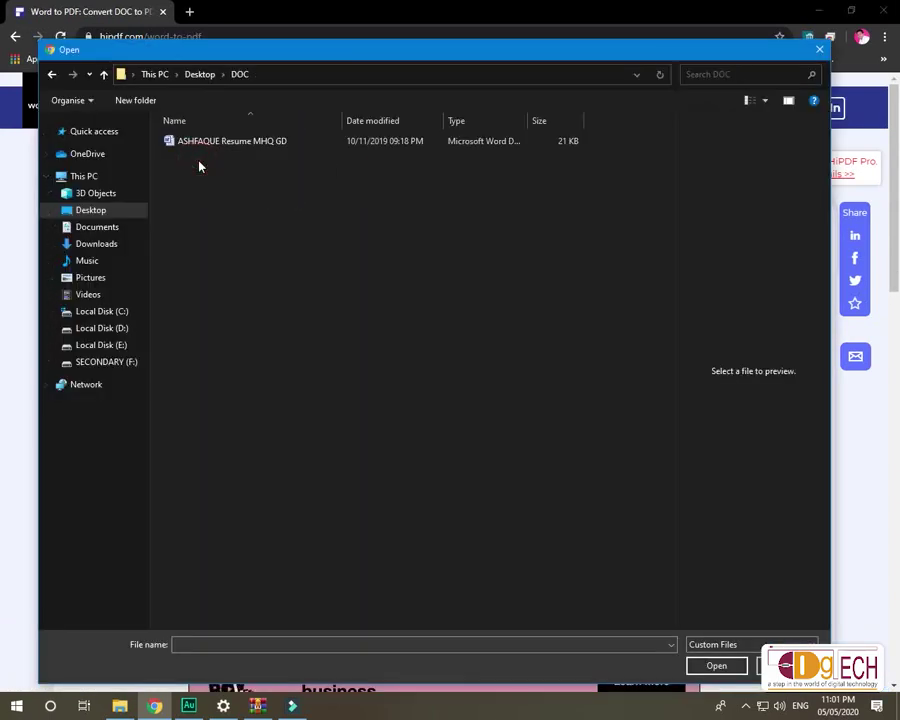
left_click(188, 142)
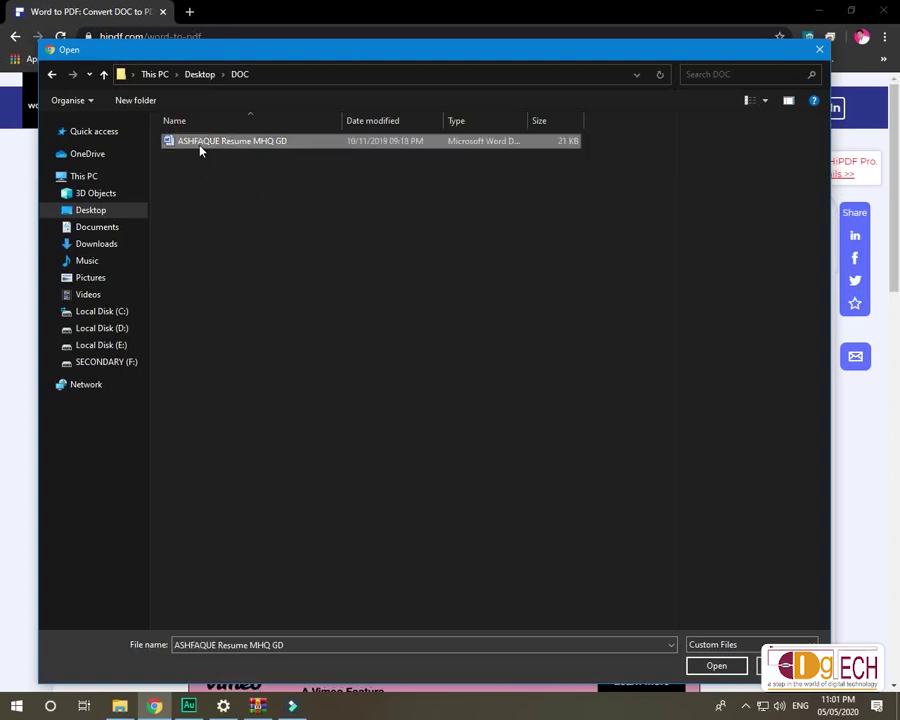
double_click(243, 146)
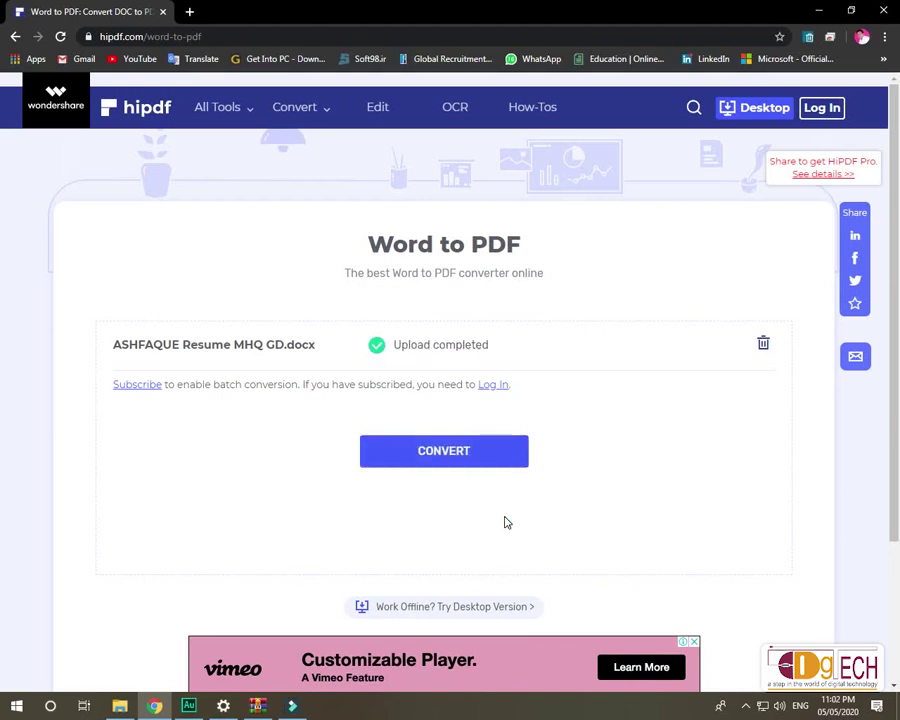
scroll(490, 480, "down", 1)
left_click(450, 380)
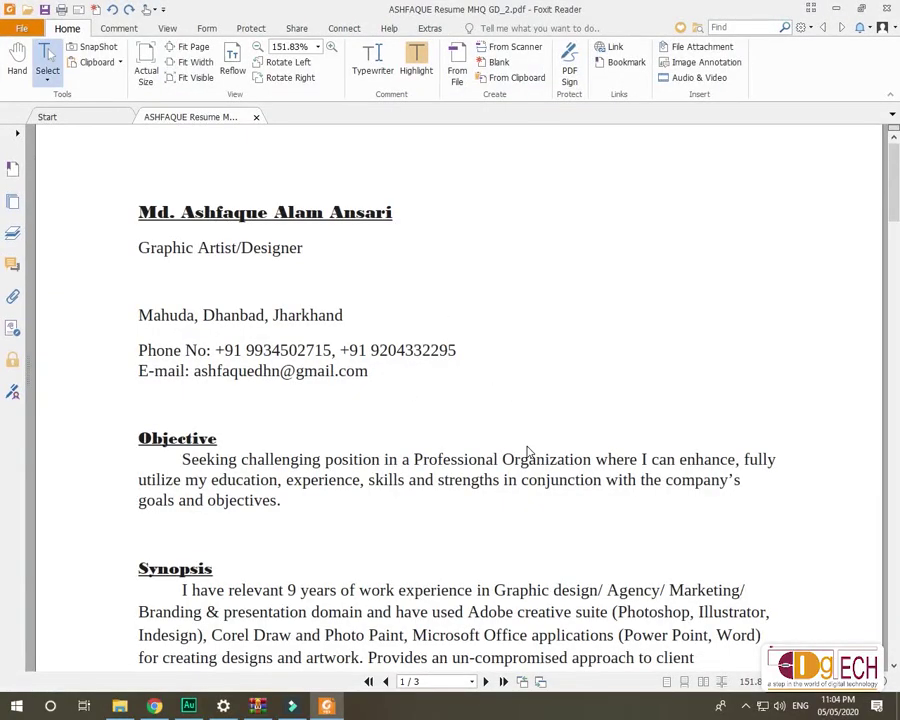
Scroll the converted resume past Objective and Synopsis down to Work Experience
scroll(528, 452, "down", 2)
scroll(528, 452, "down", 2)
scroll(528, 452, "down", 3)
scroll(528, 452, "down", 1)
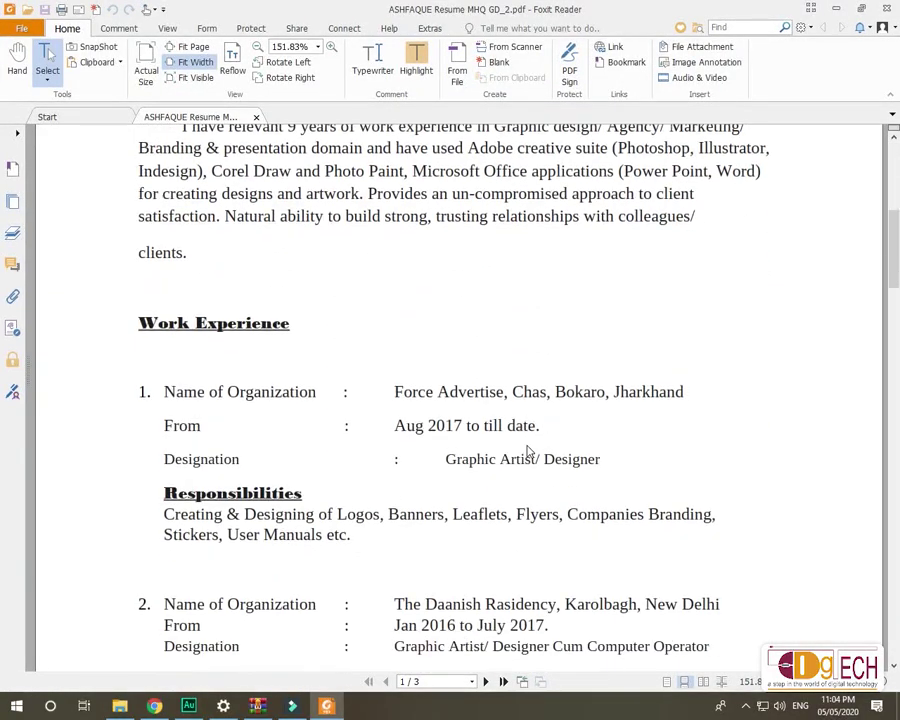
scroll(528, 452, "down", 1)
scroll(528, 452, "down", 1)
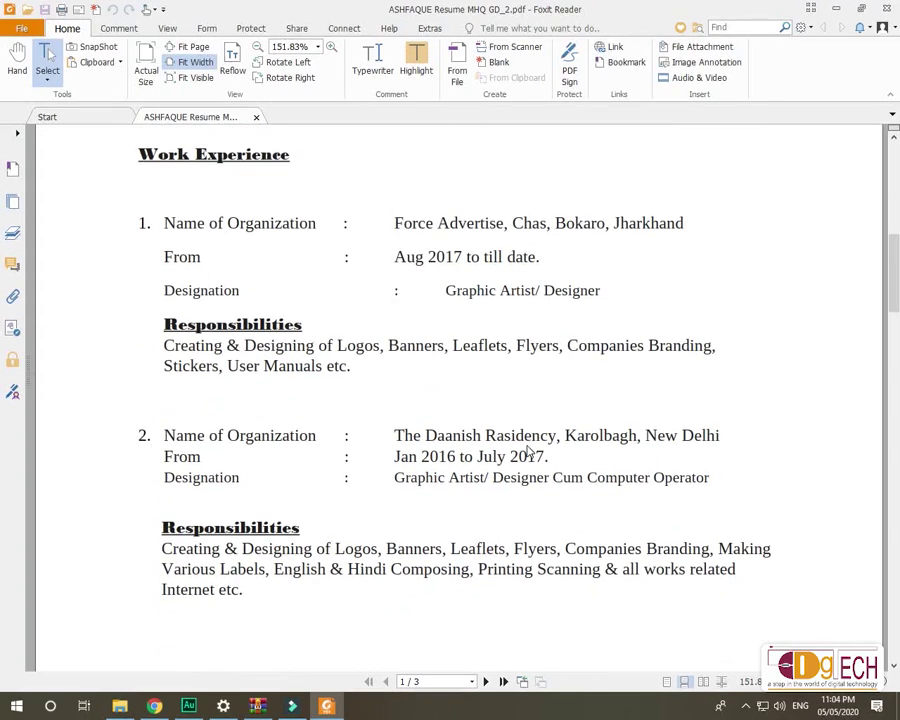
scroll(528, 452, "down", 1)
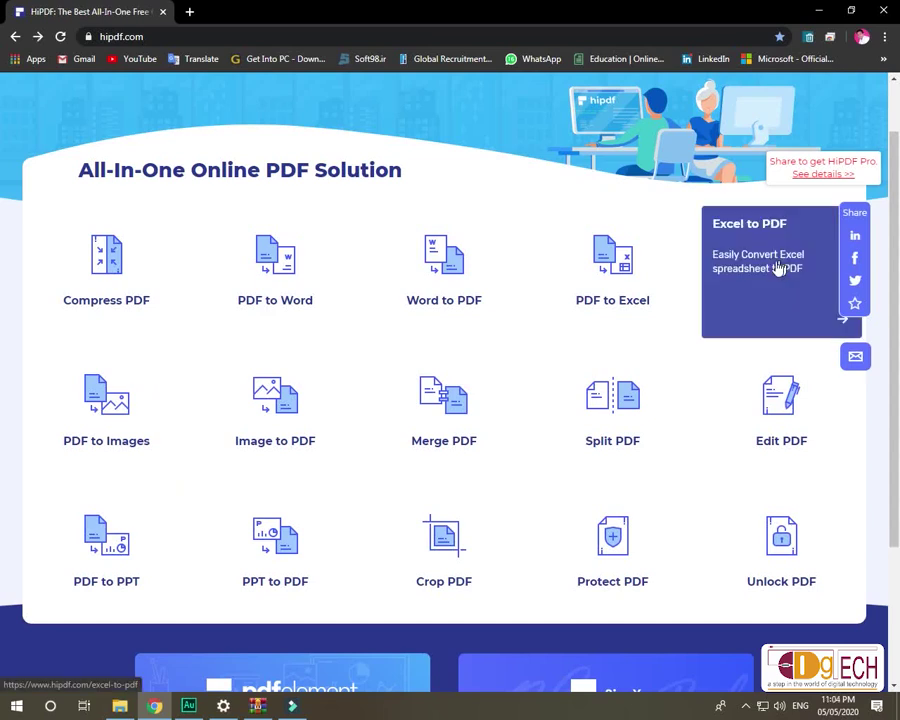
Convert the BOI spreadsheet with HiPDF's Excel to PDF tool and download the PDF
left_click(772, 280)
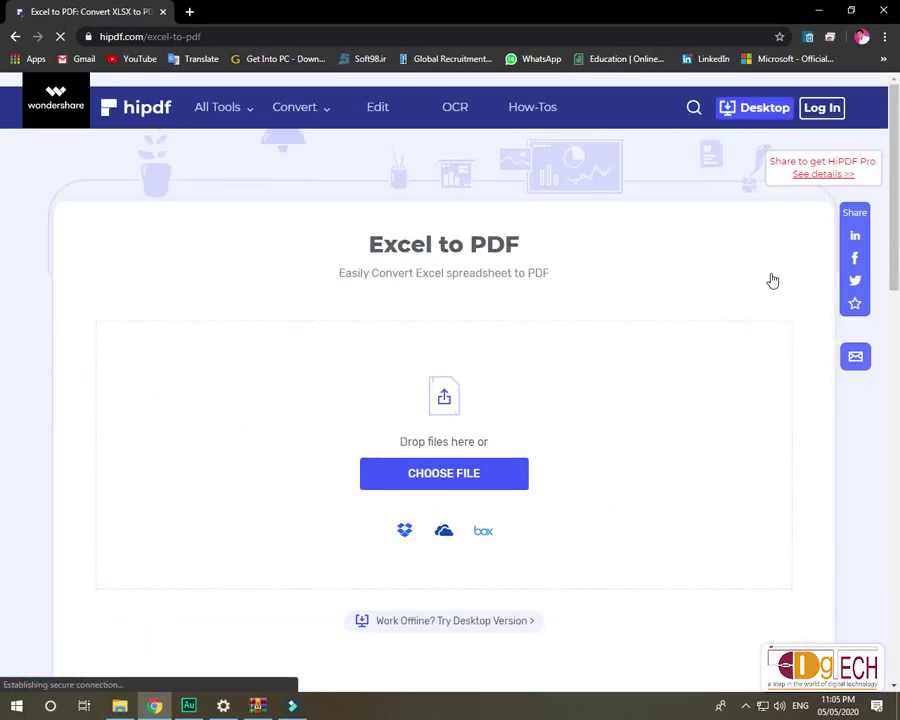
left_click(430, 474)
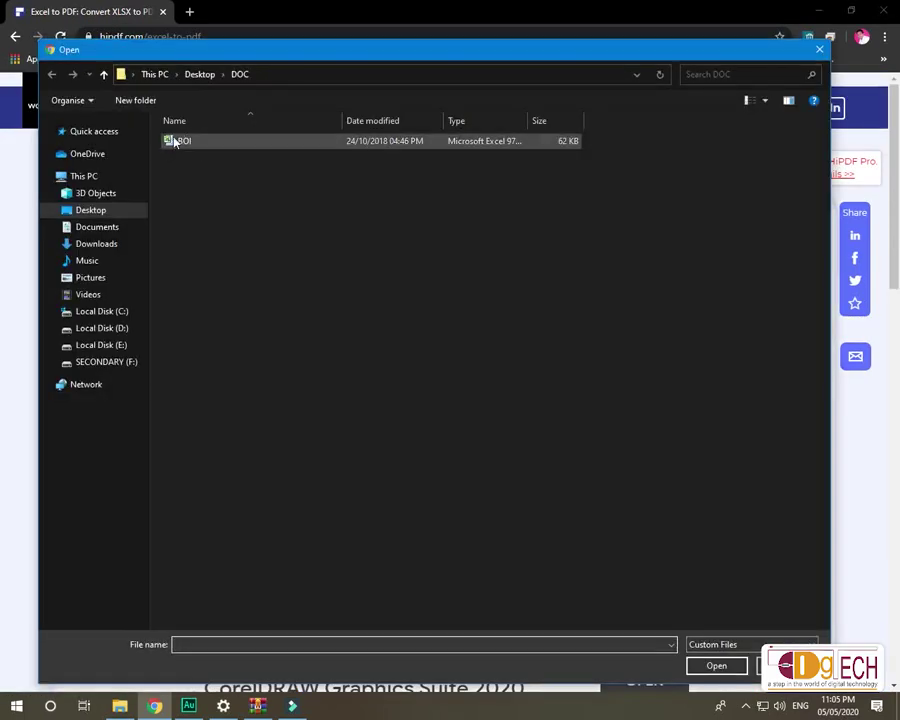
left_click(174, 141)
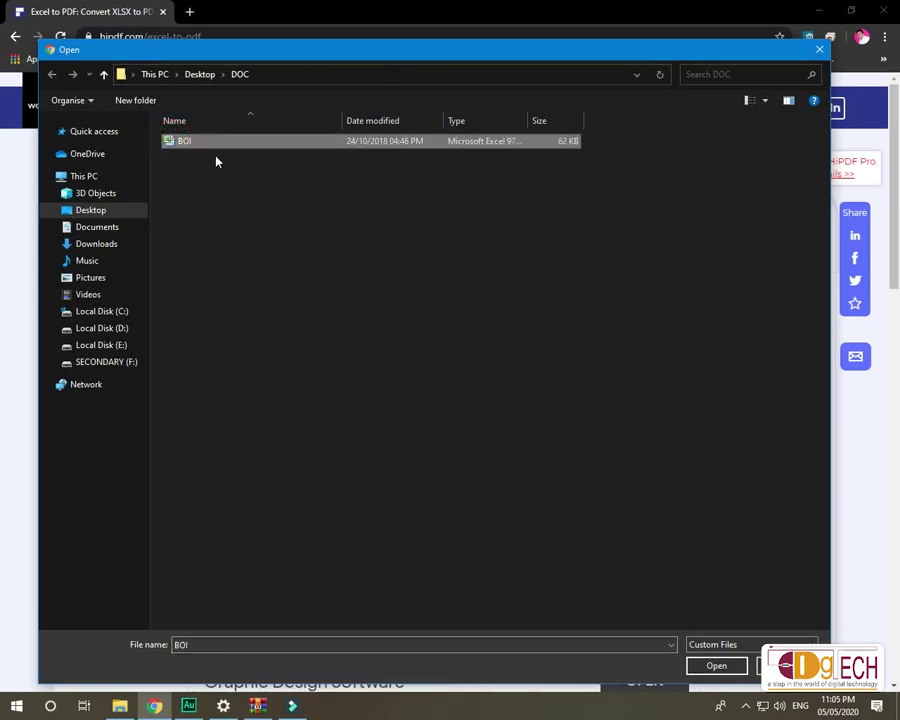
left_click(714, 666)
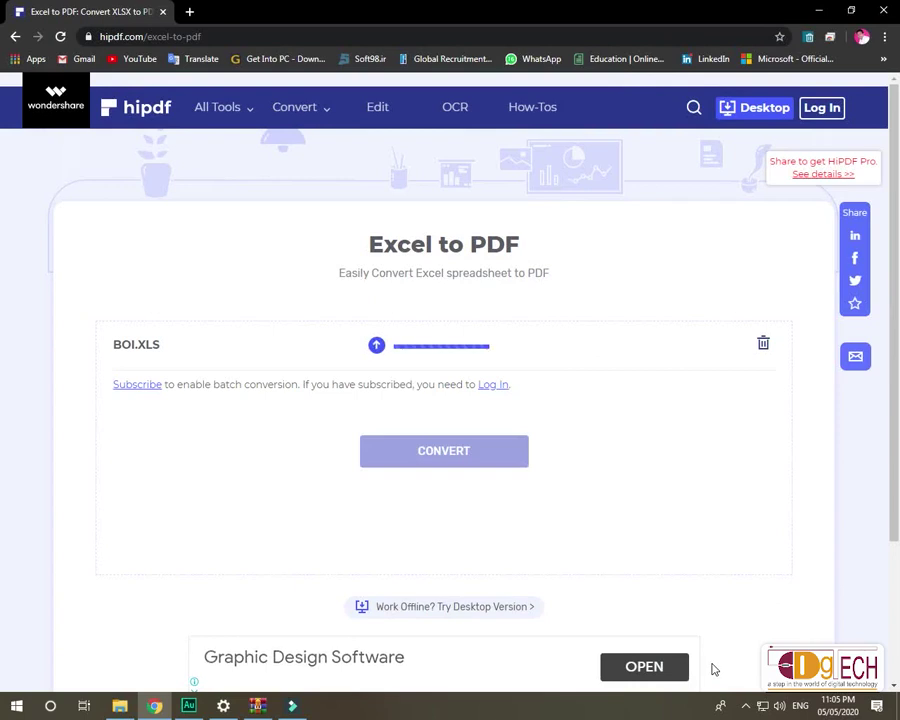
left_click(455, 453)
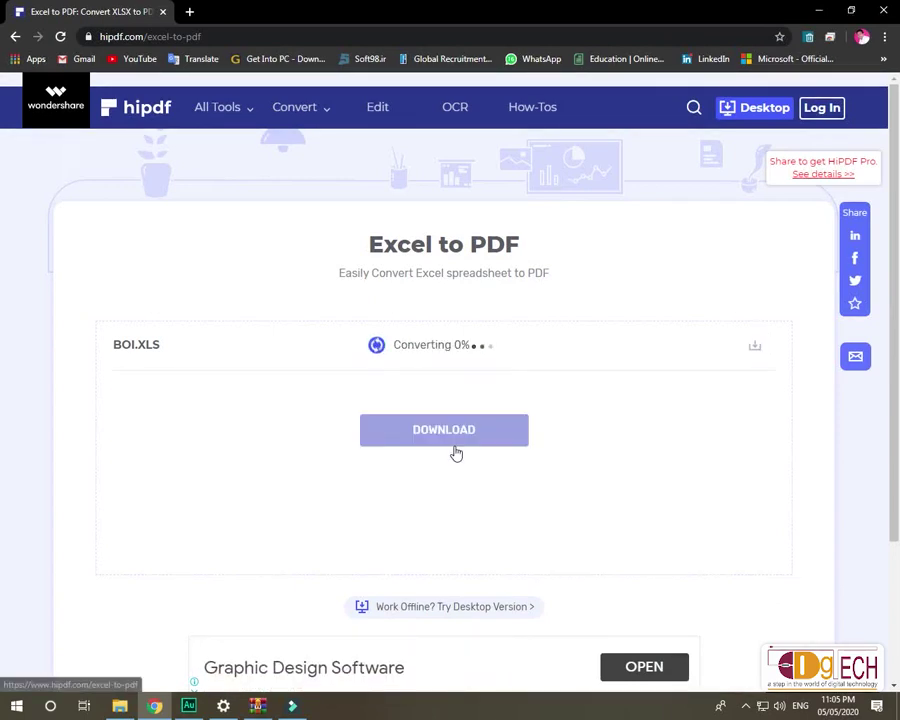
left_click(488, 432)
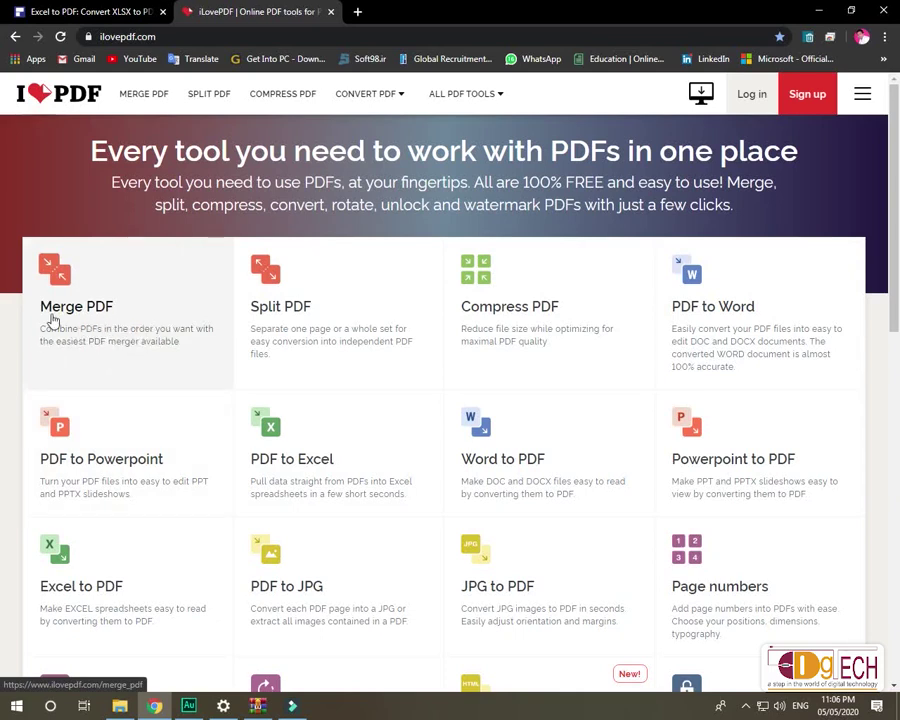
scroll(131, 423, "down", 3)
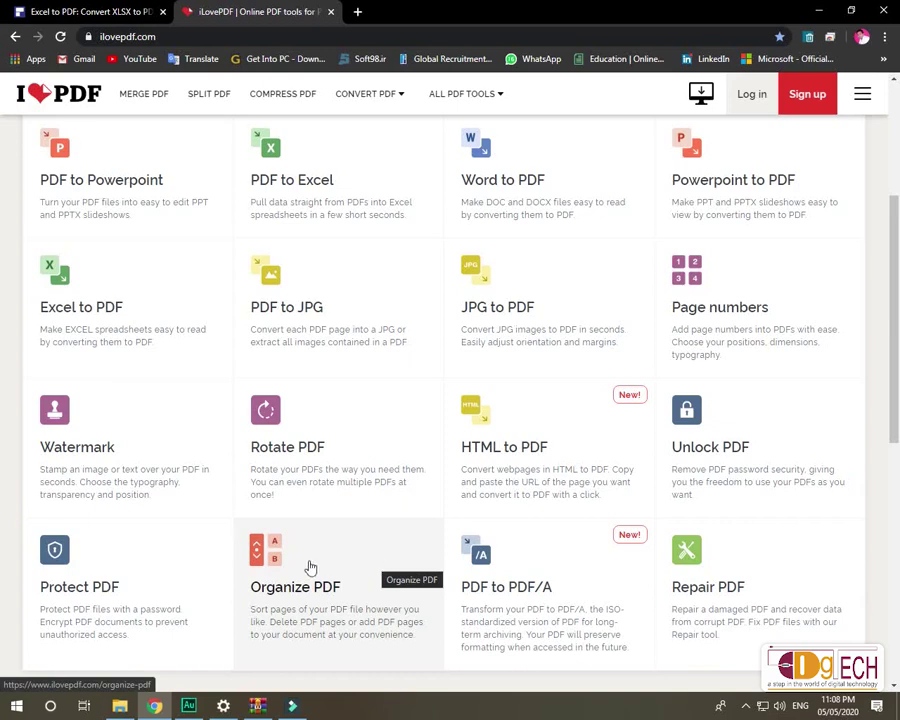
Load the converted resume PDF into iLovePDF's Organize PDF tool
left_click(297, 554)
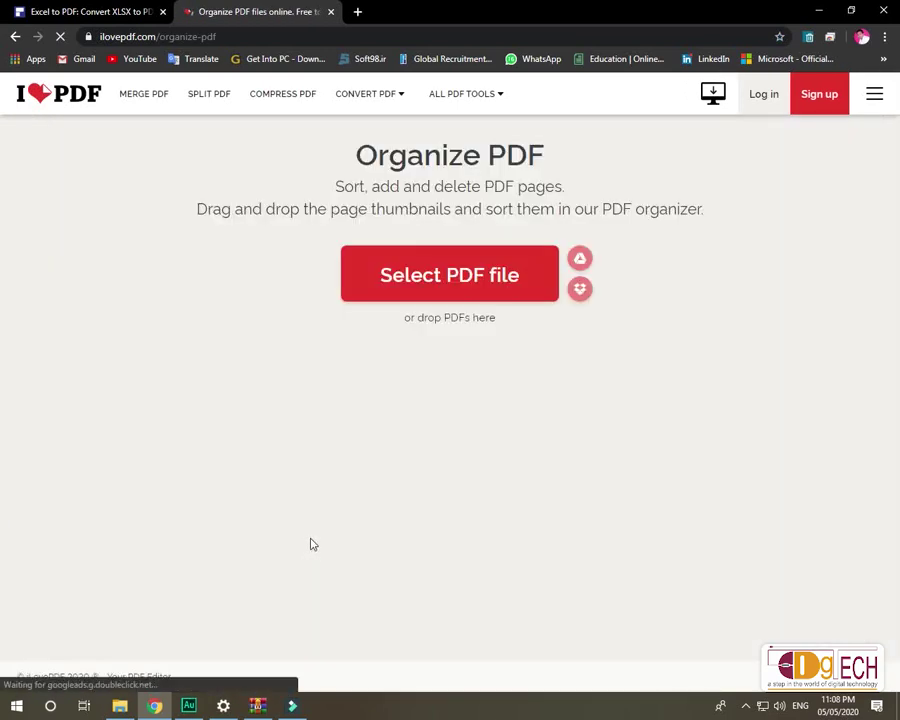
left_click(495, 275)
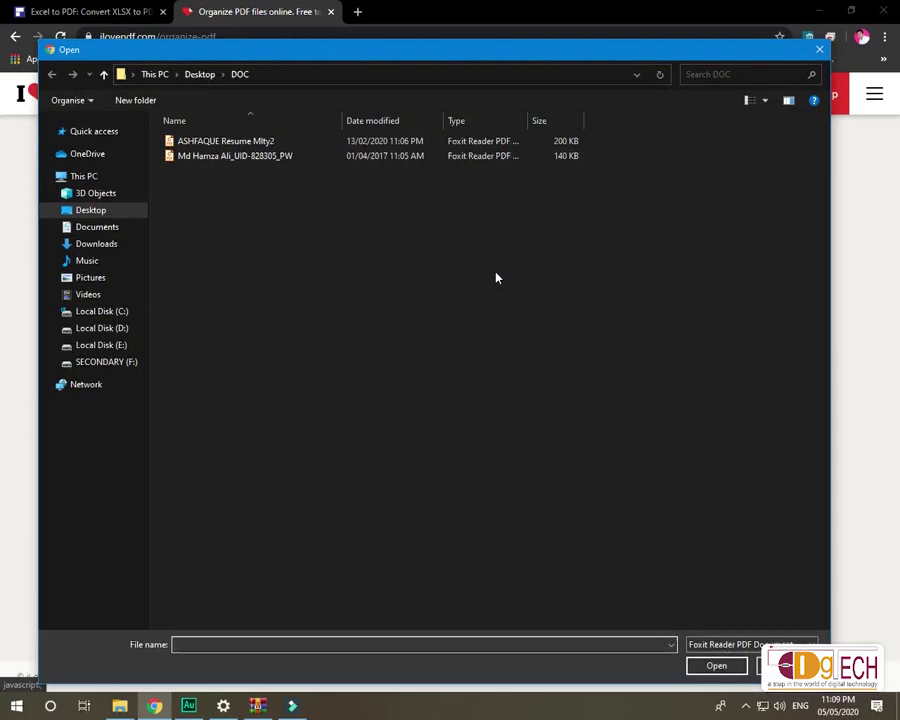
left_click(228, 141)
left_click(714, 666)
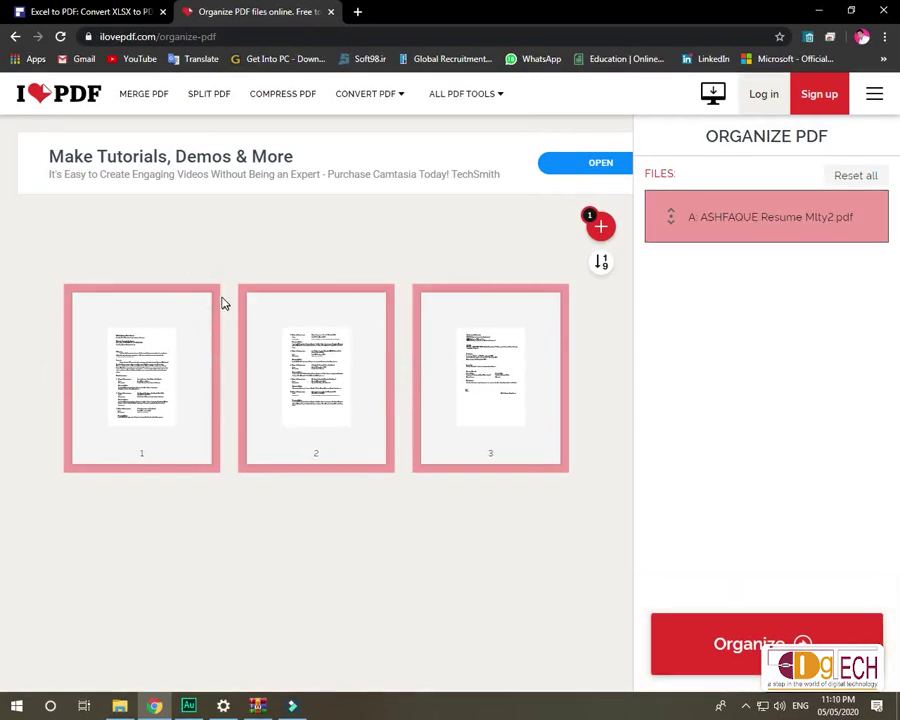
Delete page 2, apply the reorganization and download the two-page result
left_click(379, 300)
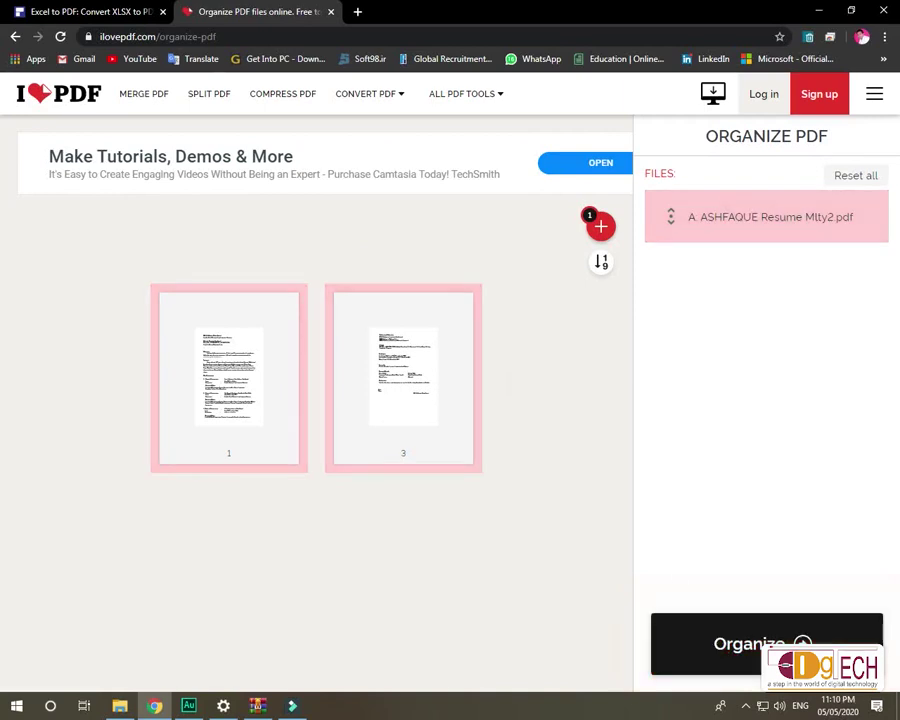
left_click(760, 643)
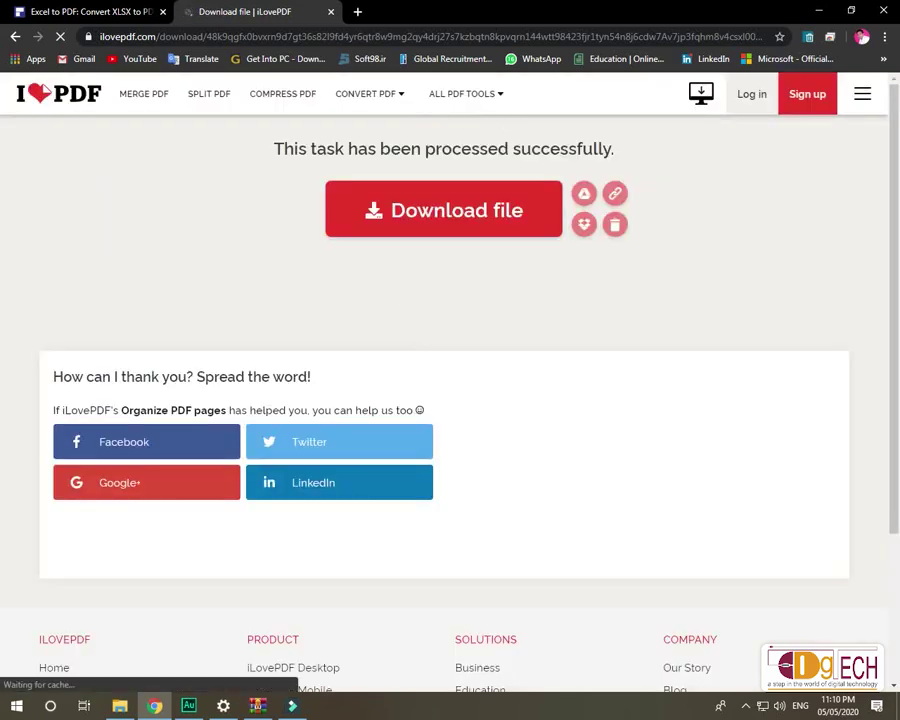
left_click_drag(275, 147, 656, 154)
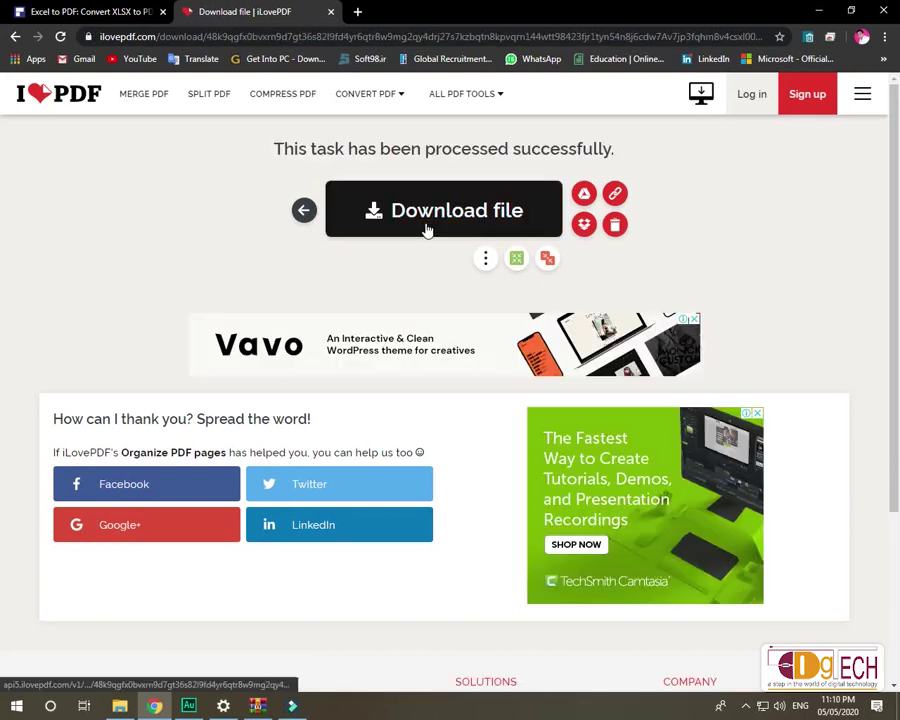
left_click(427, 230)
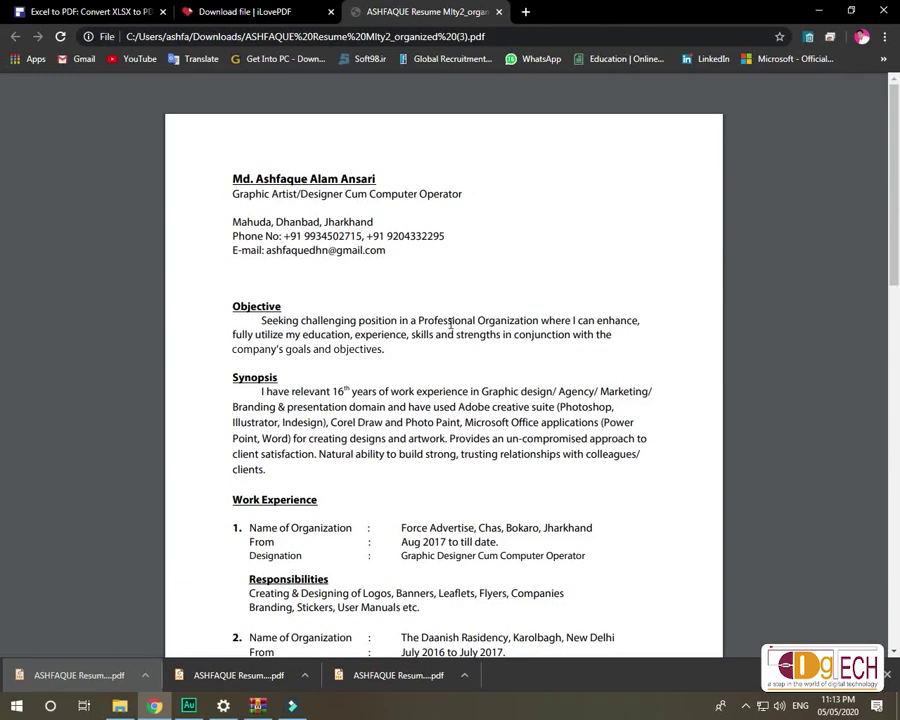
Scroll the organized resume down to its Personal Details and Declaration sections
scroll(470, 346, "down", 2)
scroll(470, 346, "down", 2)
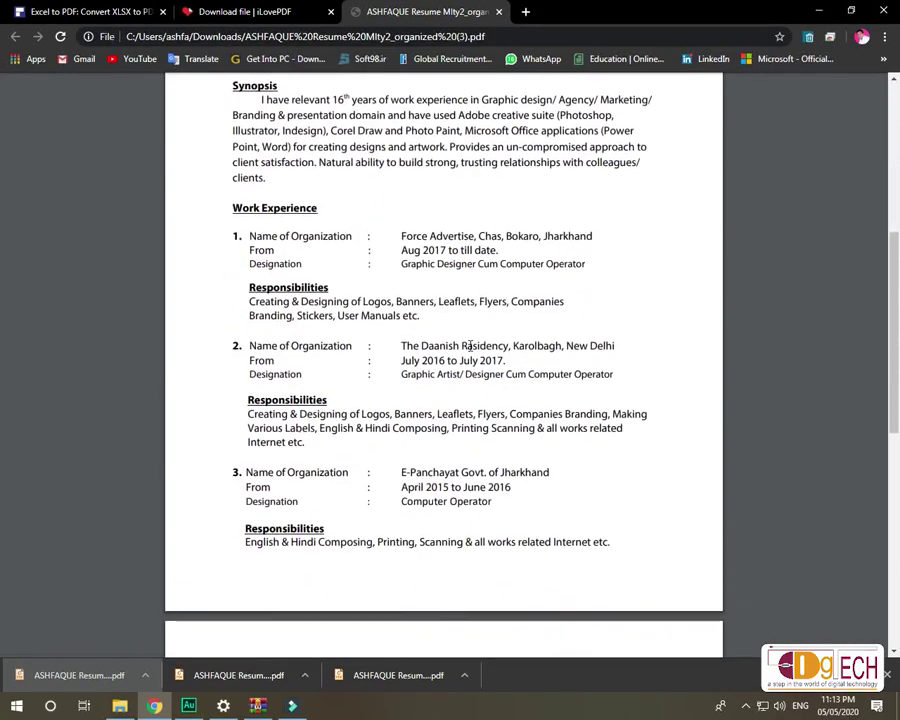
scroll(470, 346, "down", 5)
scroll(470, 346, "down", 2)
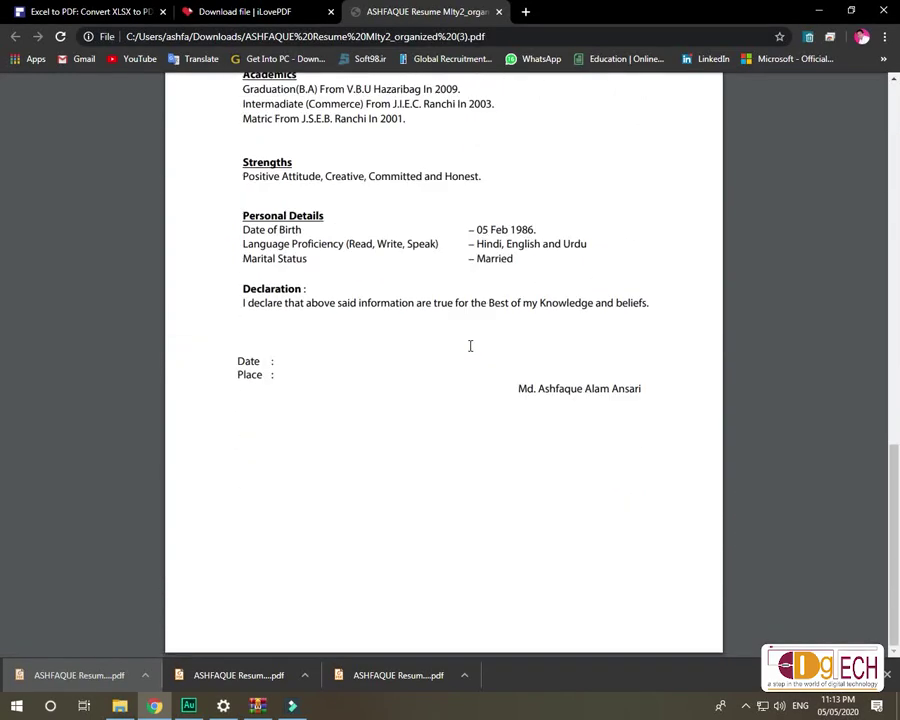
scroll(470, 346, "down", 6)
Close the resume preview and load the resume PDF into iLovePDF's Watermark tool
key("ctrl+w")
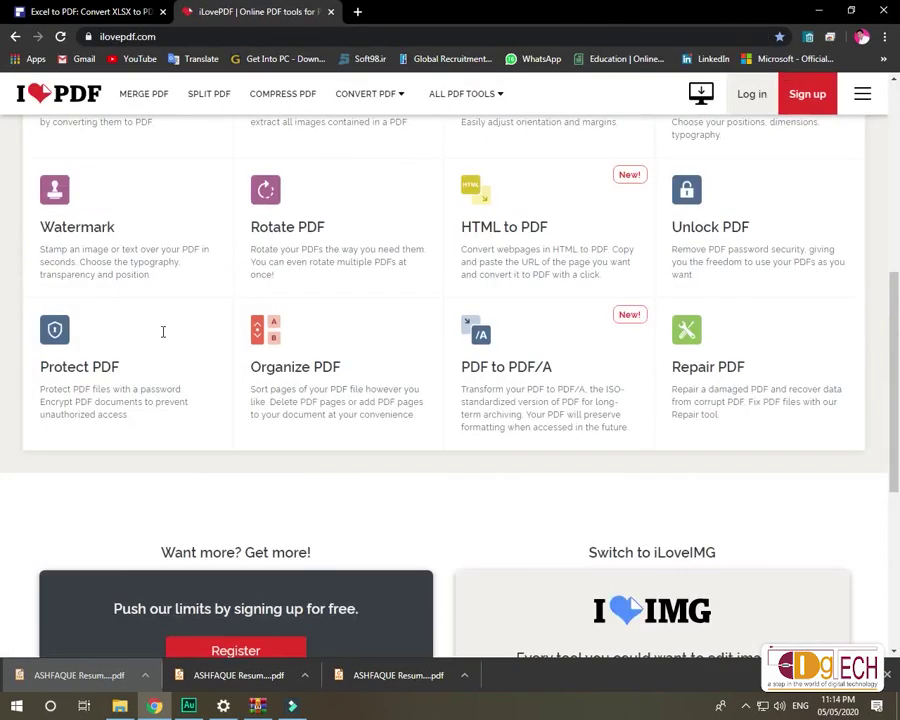
scroll(120, 332, "up", 2)
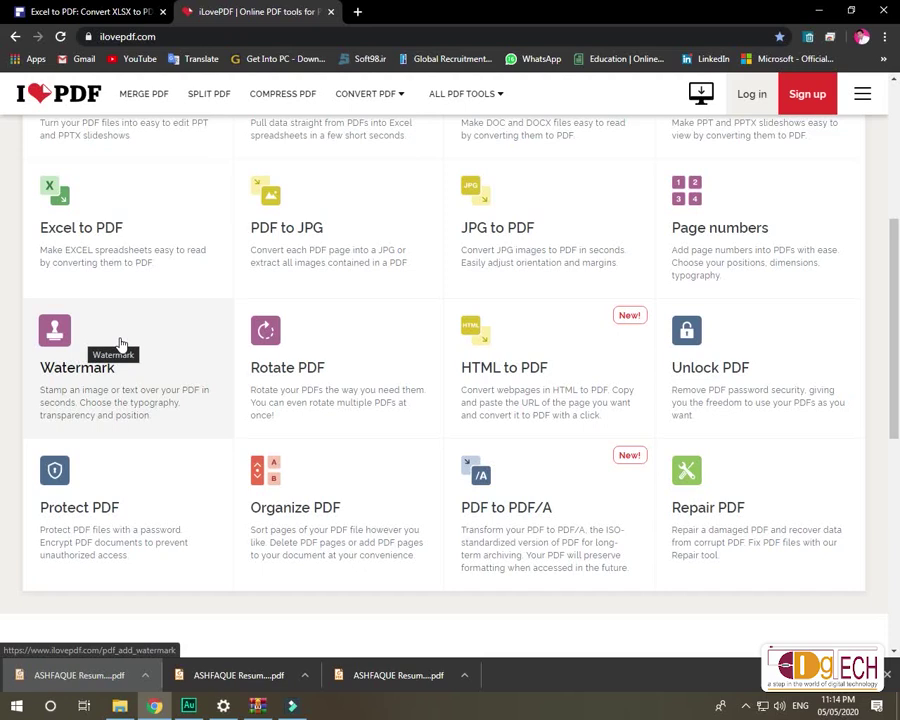
left_click(120, 343)
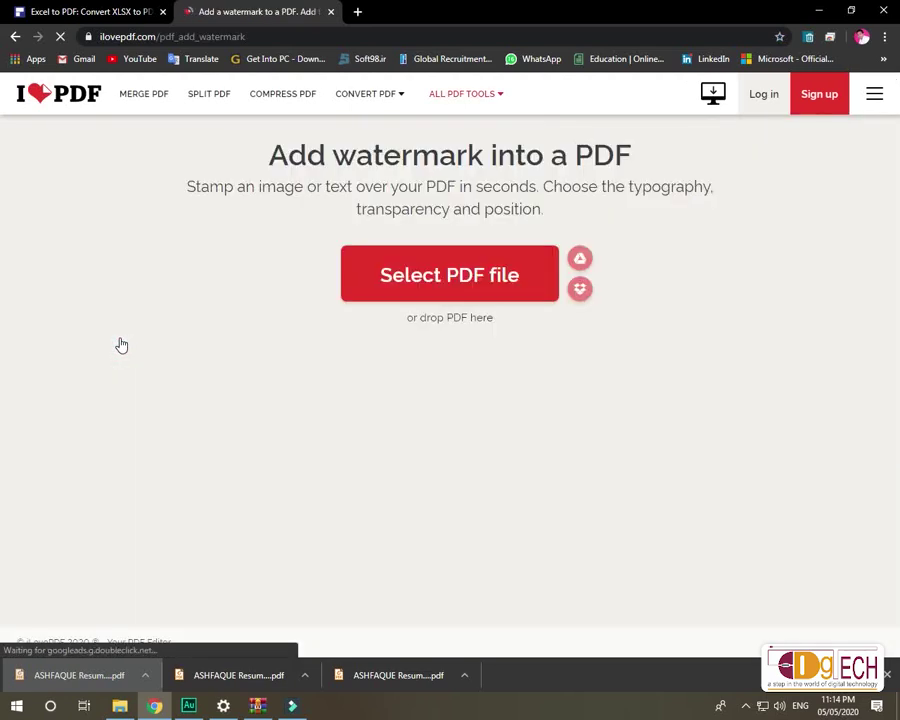
left_click(452, 282)
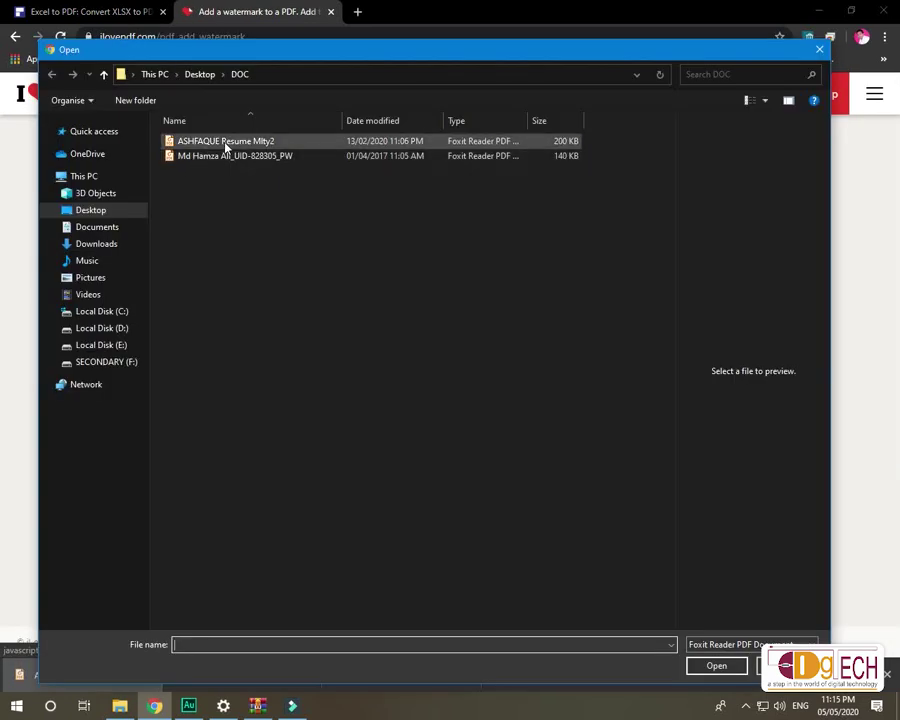
left_click(226, 143)
left_click(716, 665)
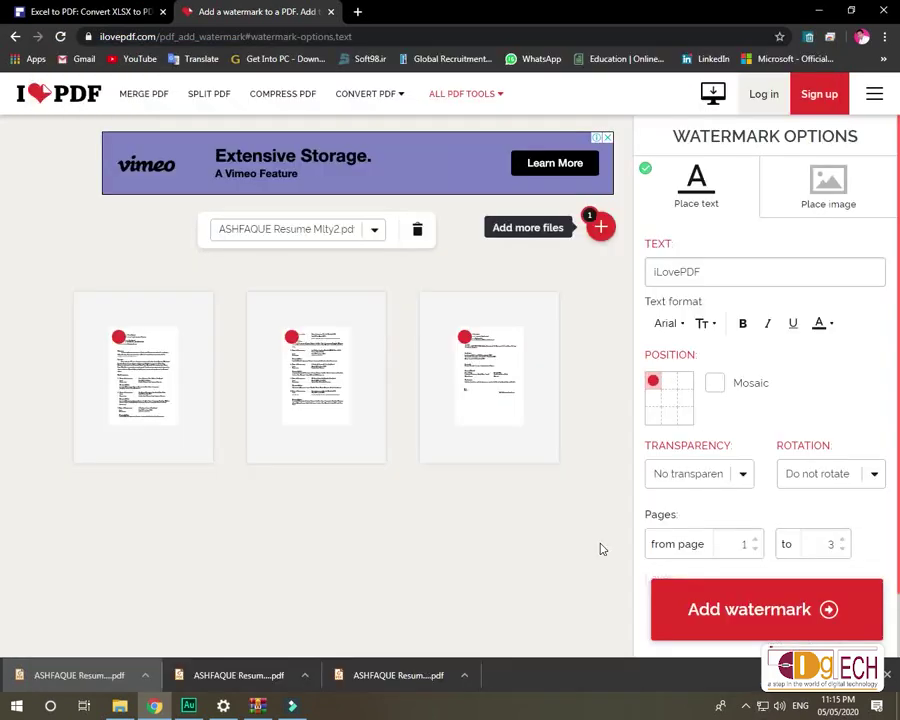
Apply a centred 'DG TECH' watermark in red Impact at 25% transparency
left_click_drag(713, 272, 643, 276)
type("DG TECH")
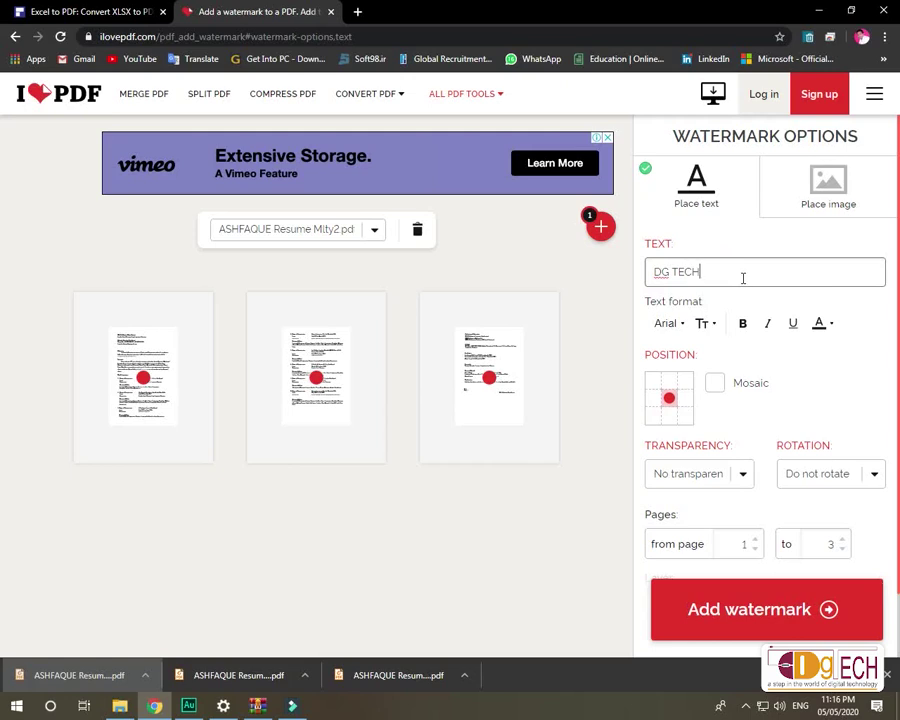
left_click(677, 323)
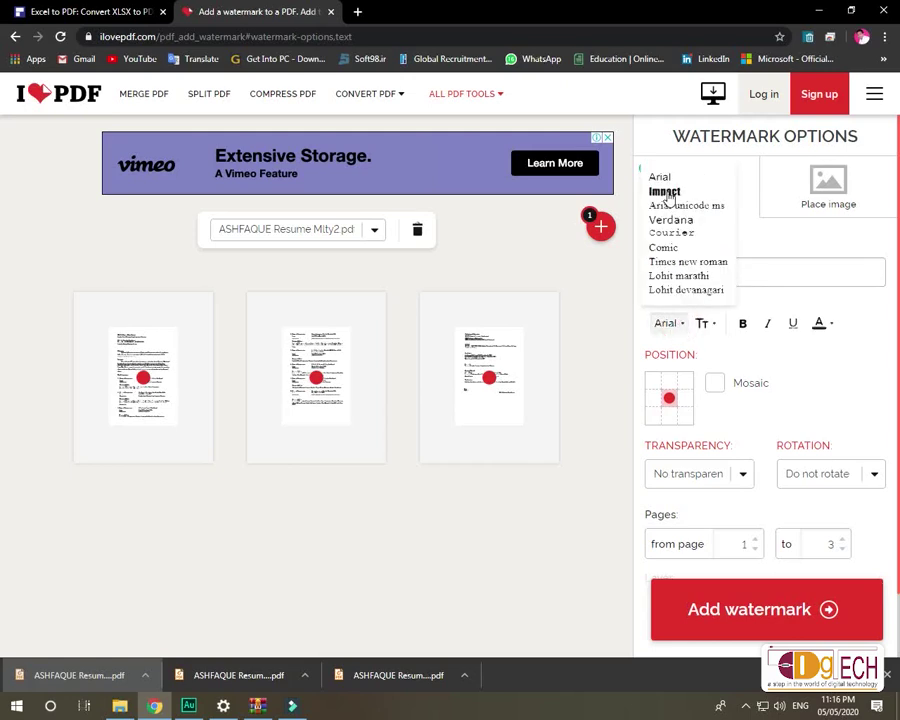
left_click(665, 193)
left_click(783, 323)
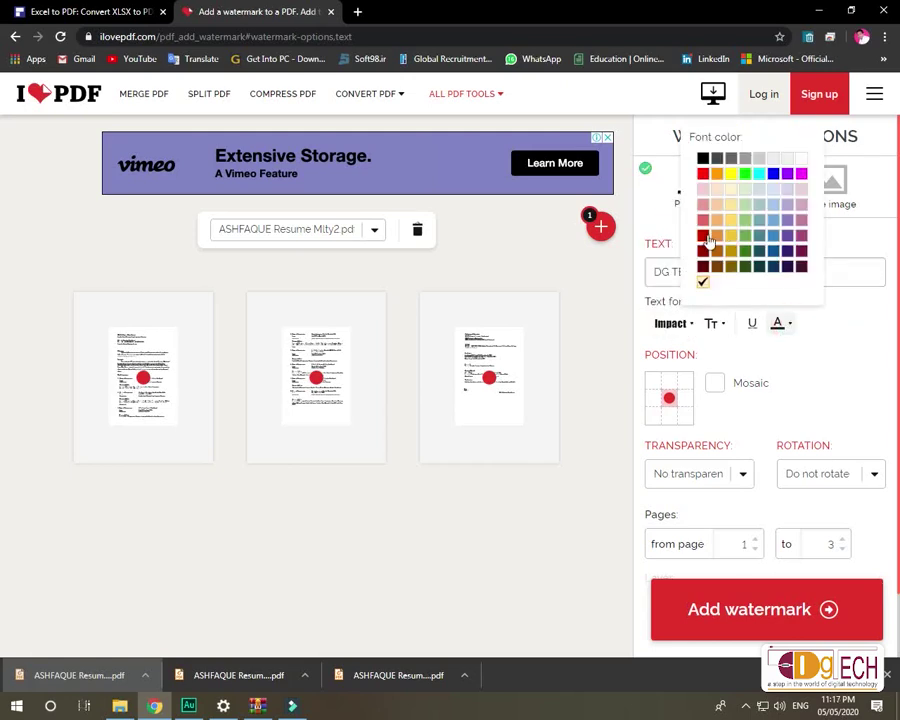
left_click(703, 235)
left_click(741, 476)
left_click(665, 544)
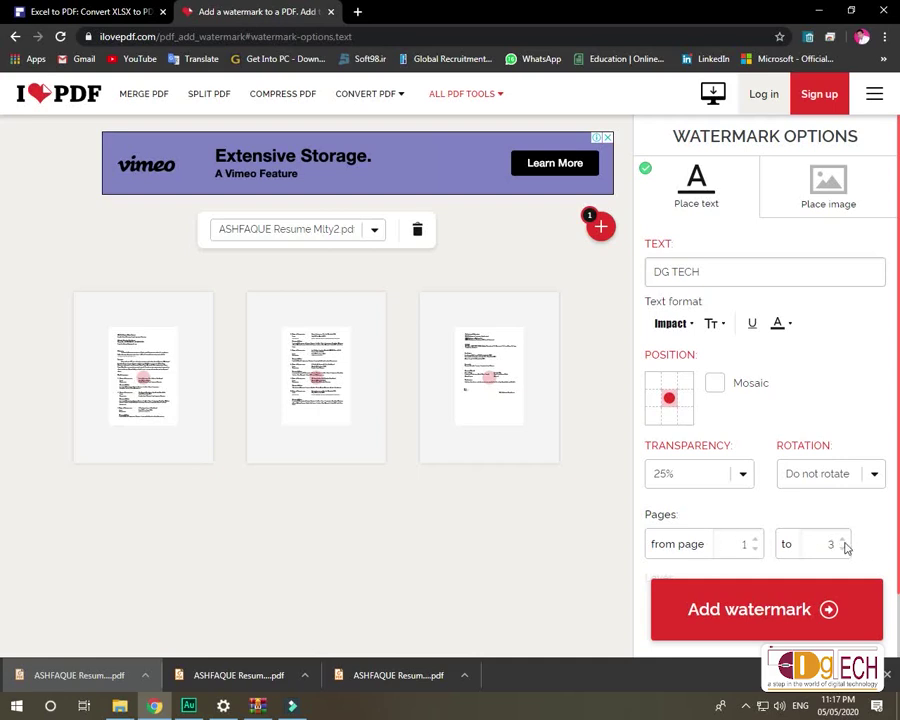
left_click(727, 563)
left_click(727, 567)
left_click(838, 611)
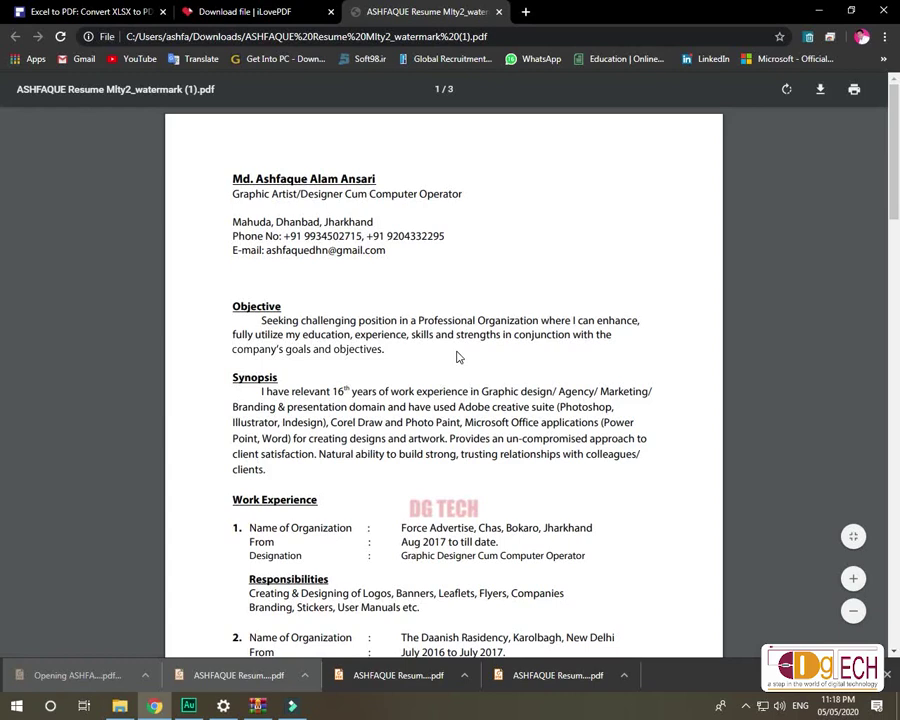
Scroll the watermarked resume to see the DG TECH stamp above Work Experience
scroll(458, 357, "down", 3)
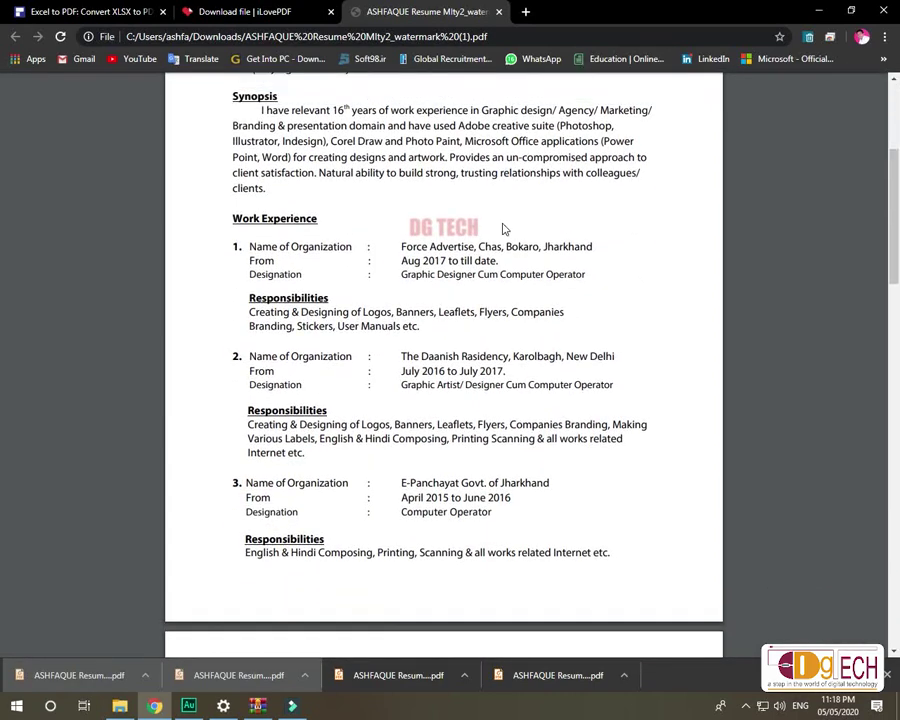